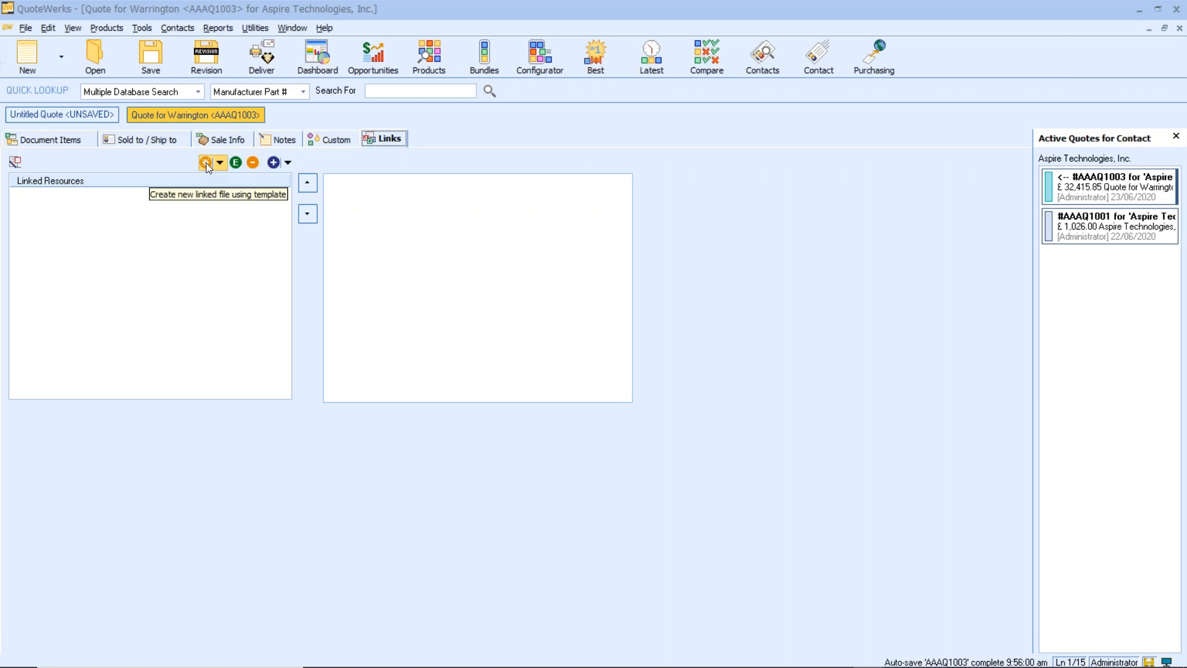
# - Add a direct file link to C:\Temp\opp funnel vxi.pdf in the quote's linked resources
pyautogui.click(288, 163)
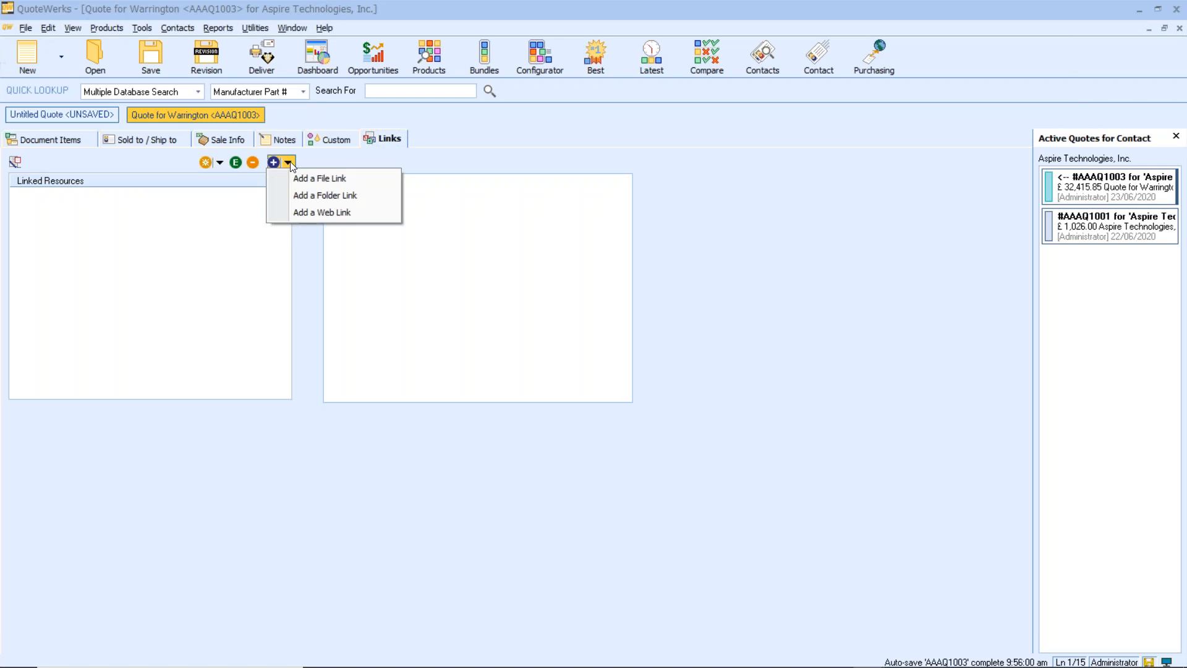
pyautogui.click(329, 179)
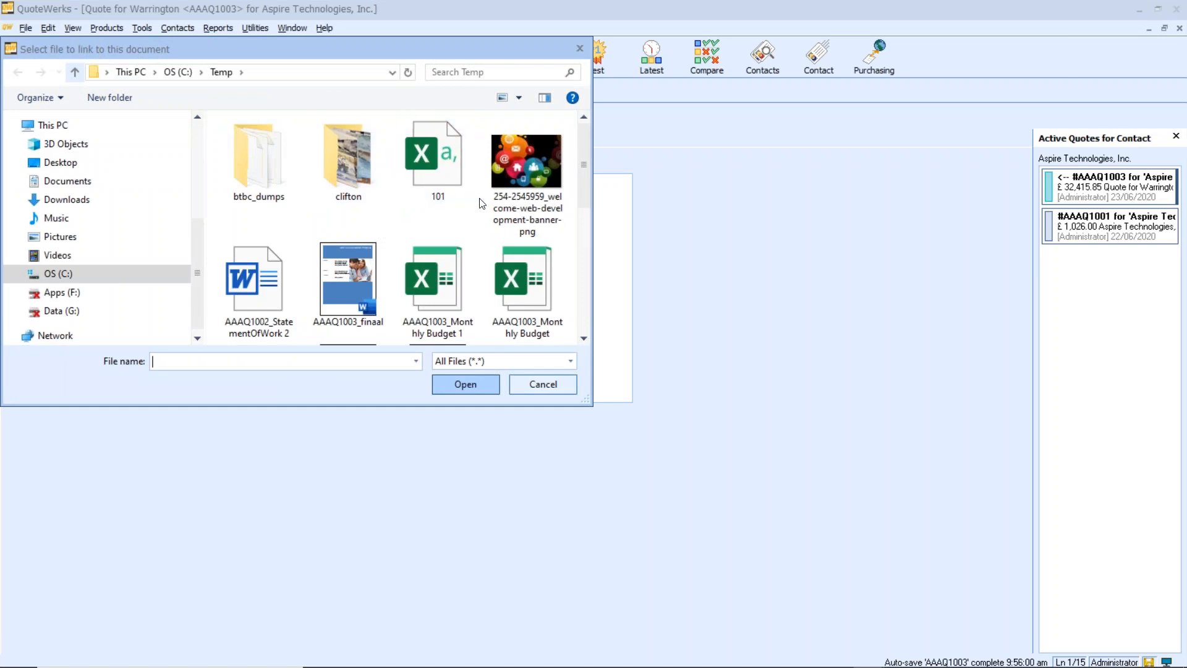
pyautogui.moveTo(581, 182); pyautogui.dragTo(587, 297)
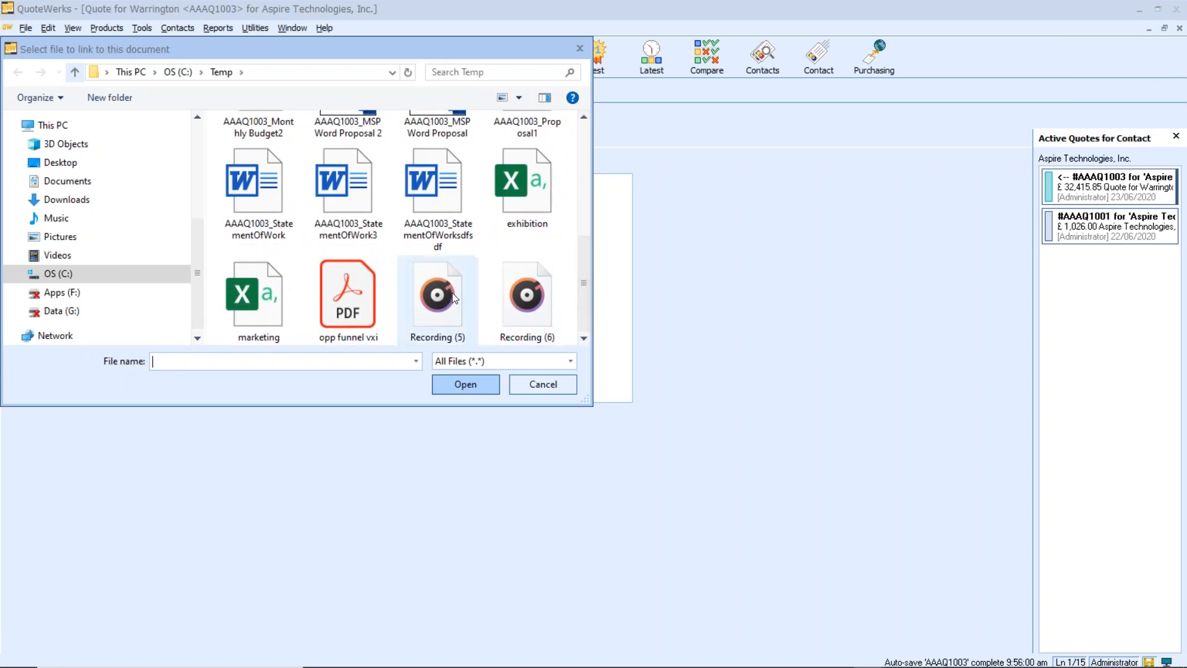
pyautogui.click(357, 309)
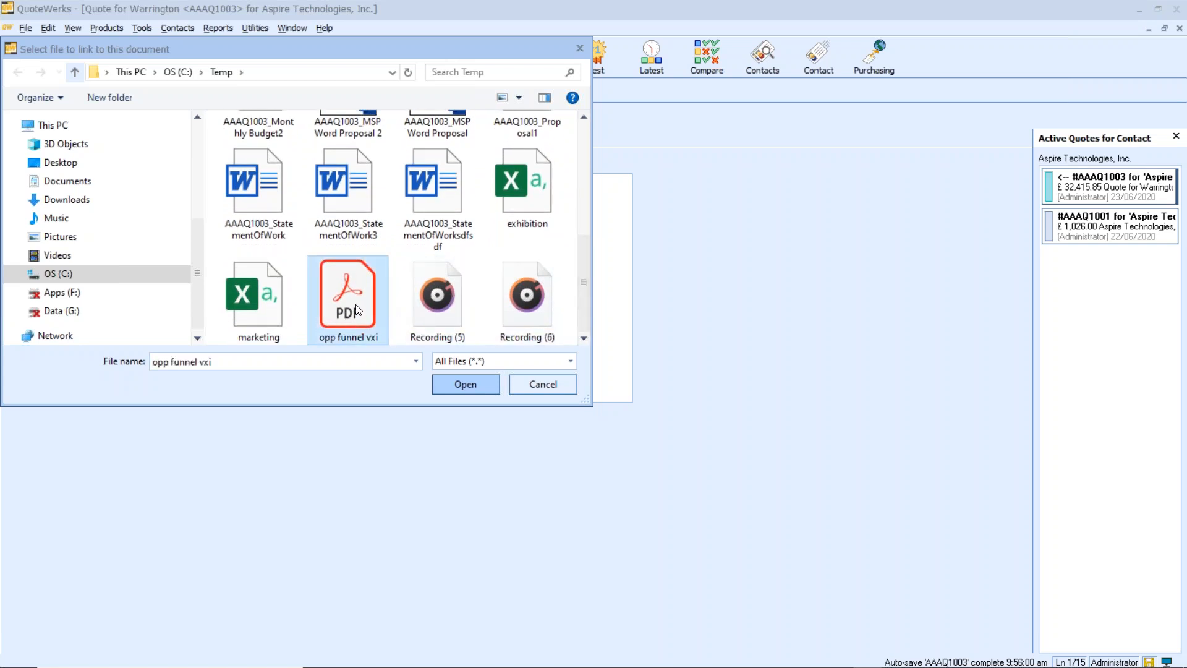
pyautogui.click(465, 384)
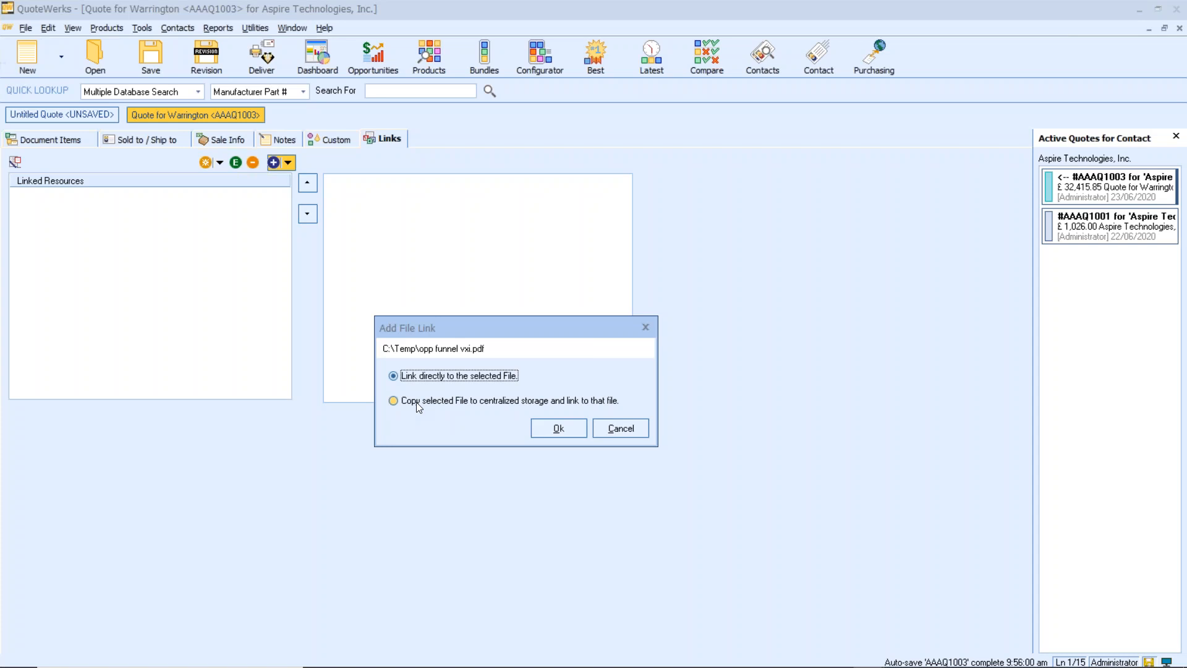
pyautogui.click(547, 429)
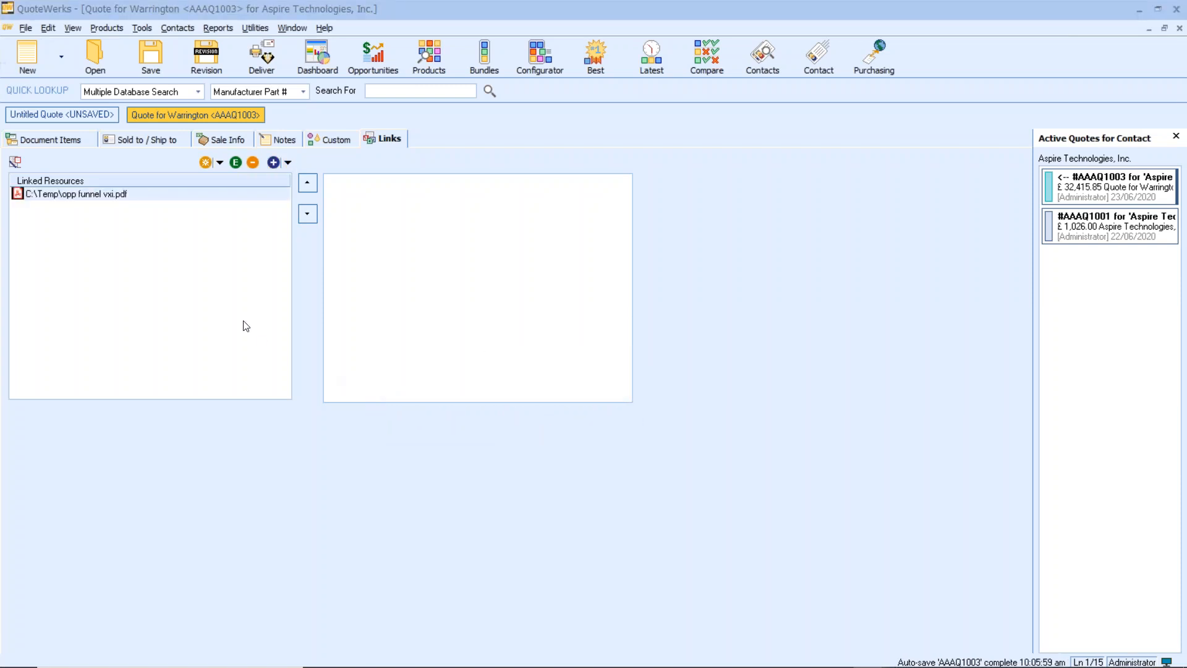
# - Edit the linked PDF's description to read "Customer Req"
pyautogui.rightClick(106, 197)
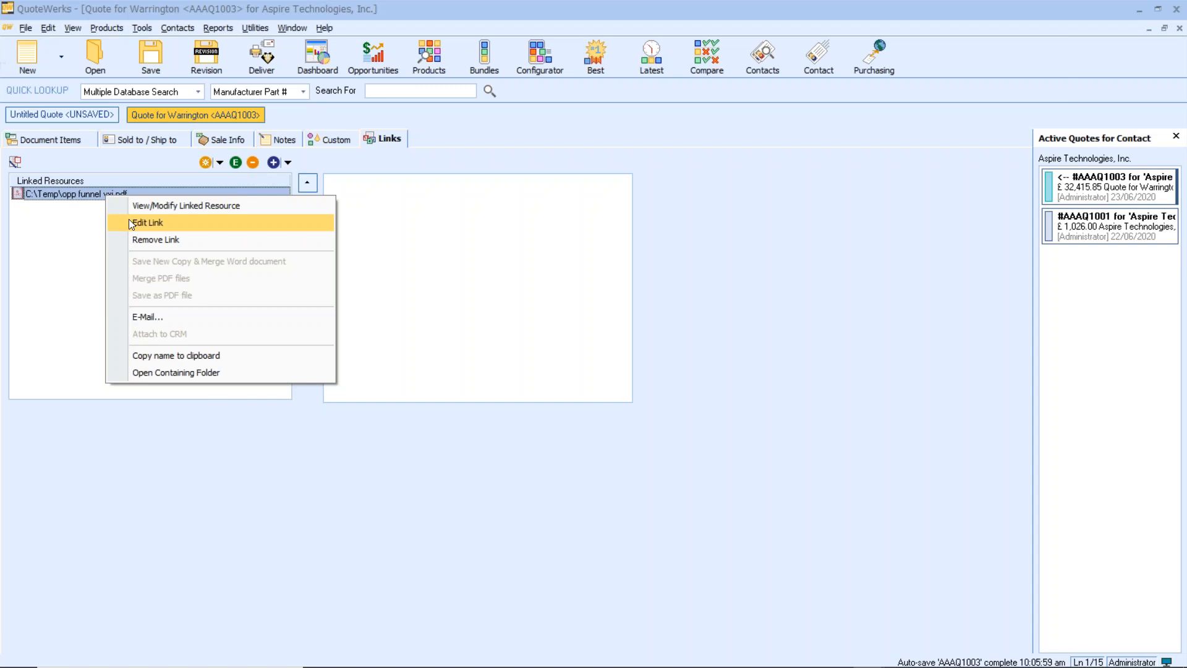
pyautogui.click(173, 224)
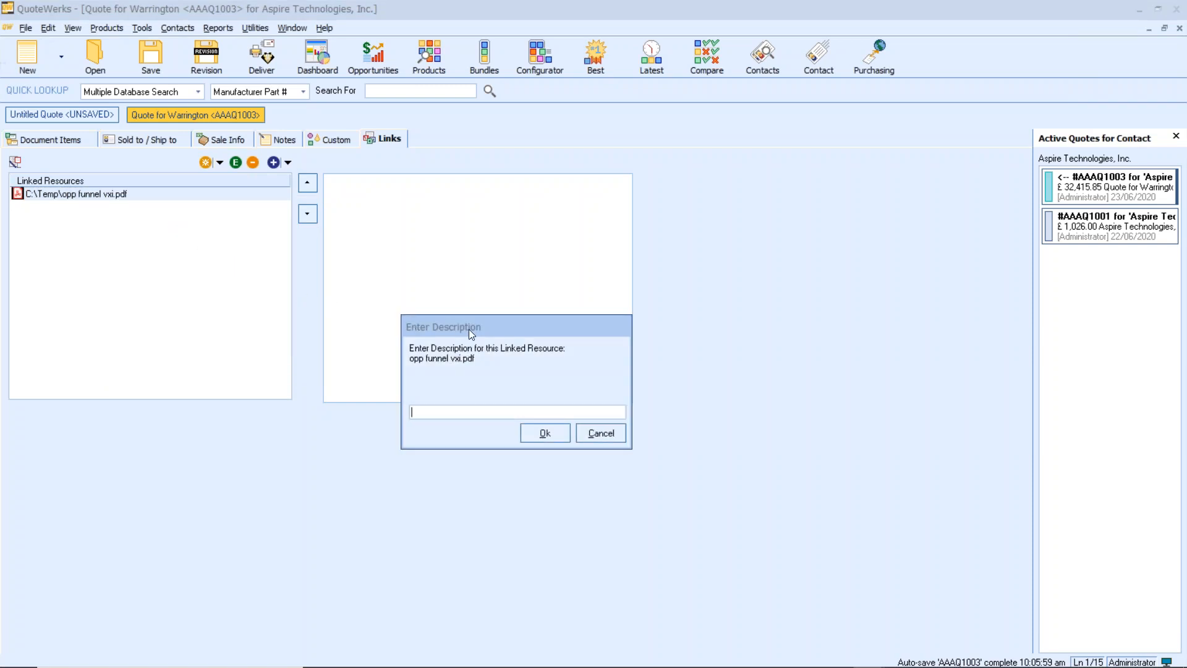
pyautogui.write('Customer Req')
pyautogui.click(551, 431)
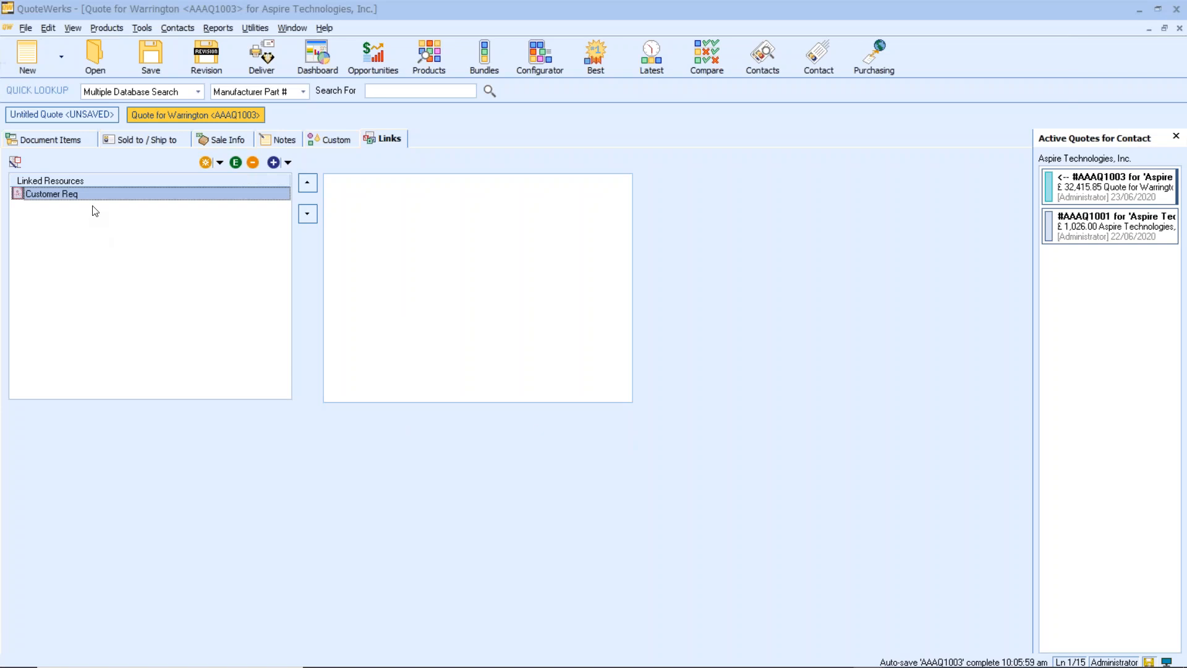
pyautogui.click(289, 162)
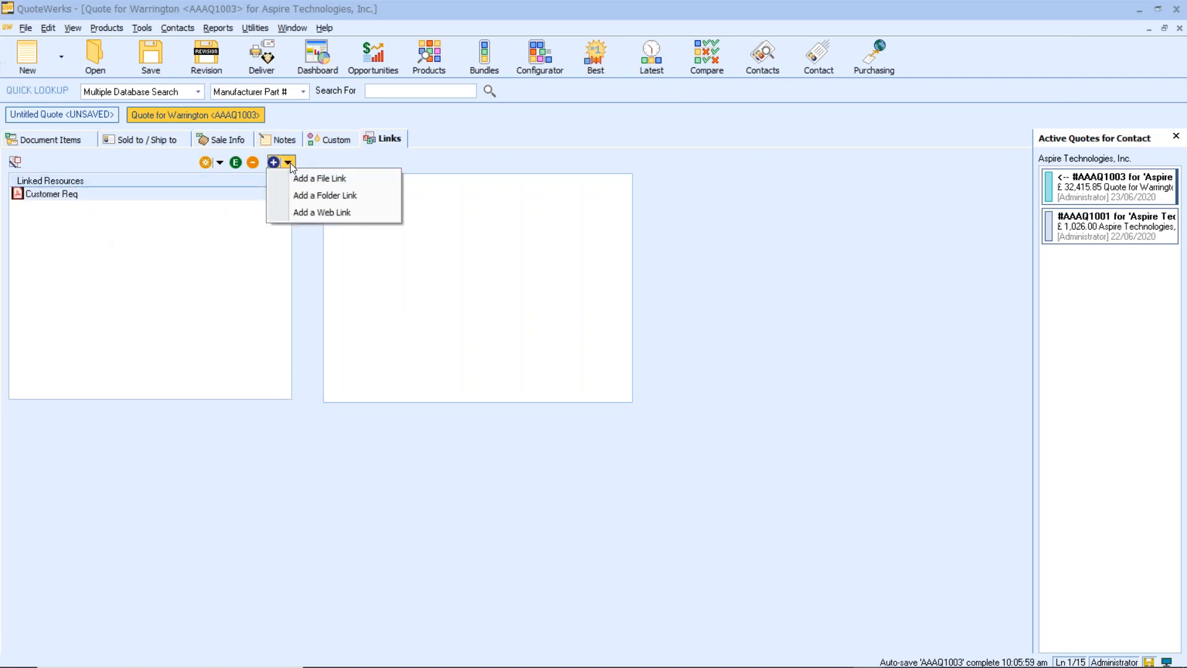
pyautogui.click(313, 212)
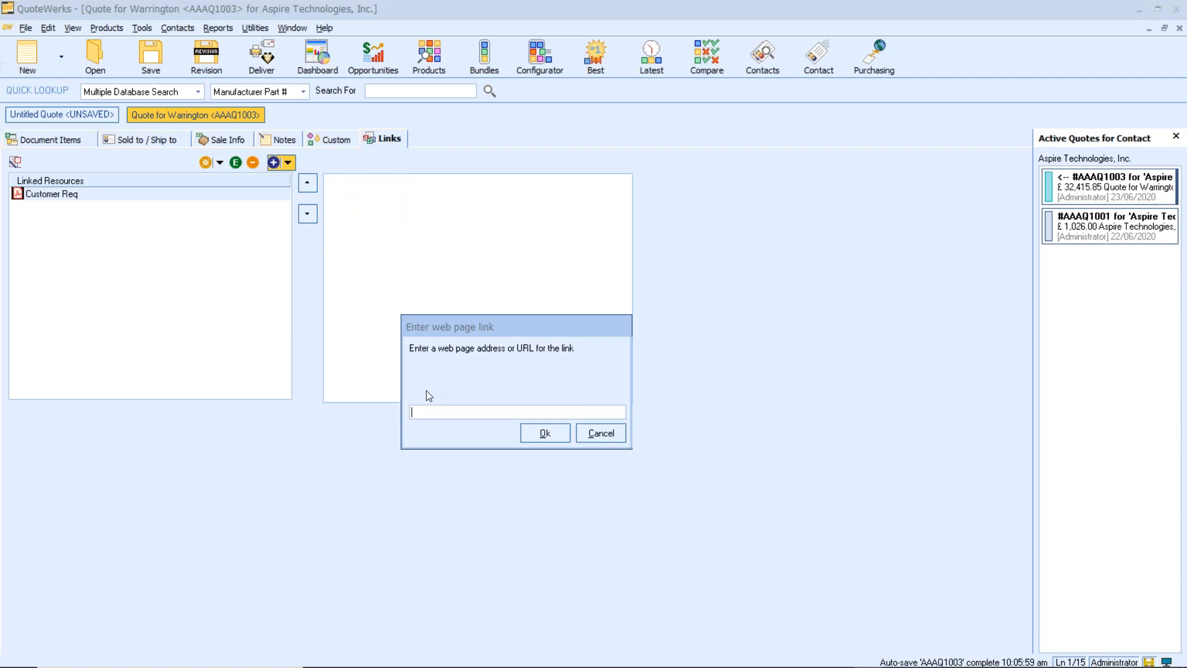
pyautogui.click(601, 433)
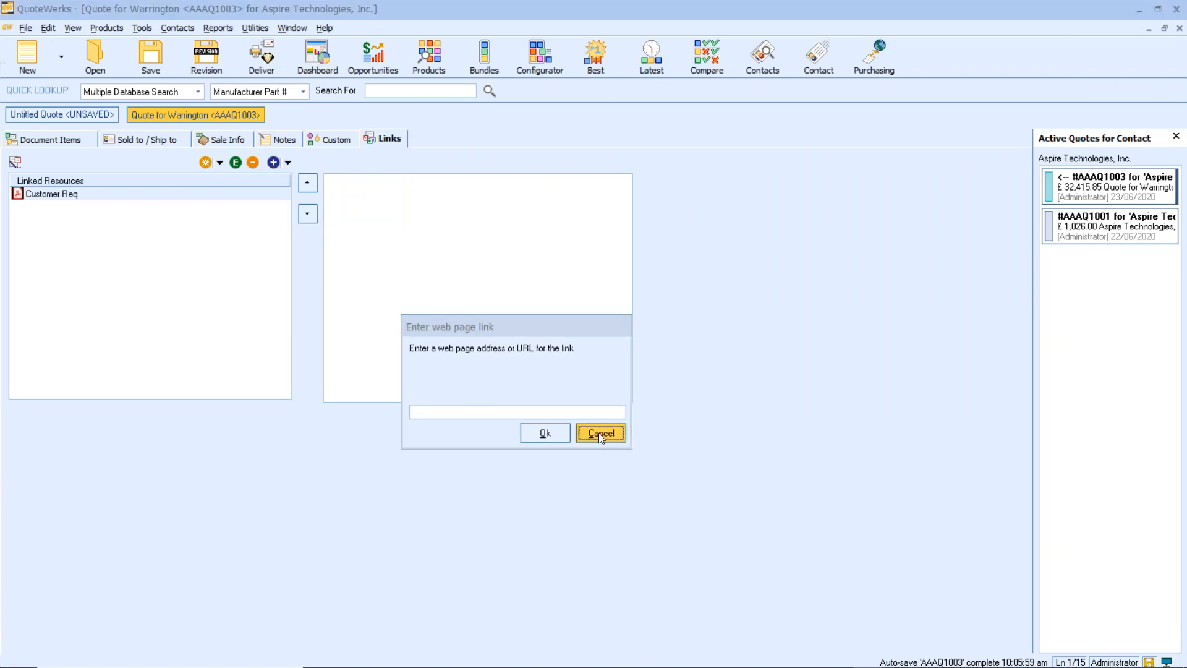
pyautogui.doubleClick(146, 196)
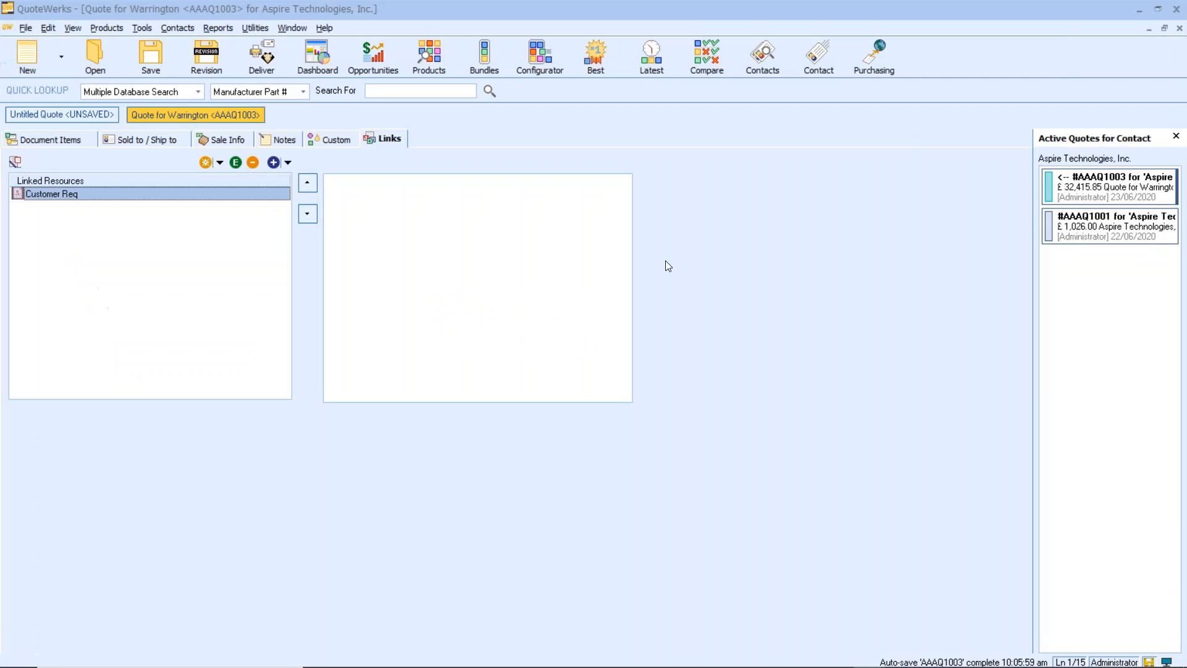
# - Create a linked file from the StatementOfWork.rtf template in C:\Temp, naming it with the quote-number prefix, the author's first name and "statement"
pyautogui.click(219, 163)
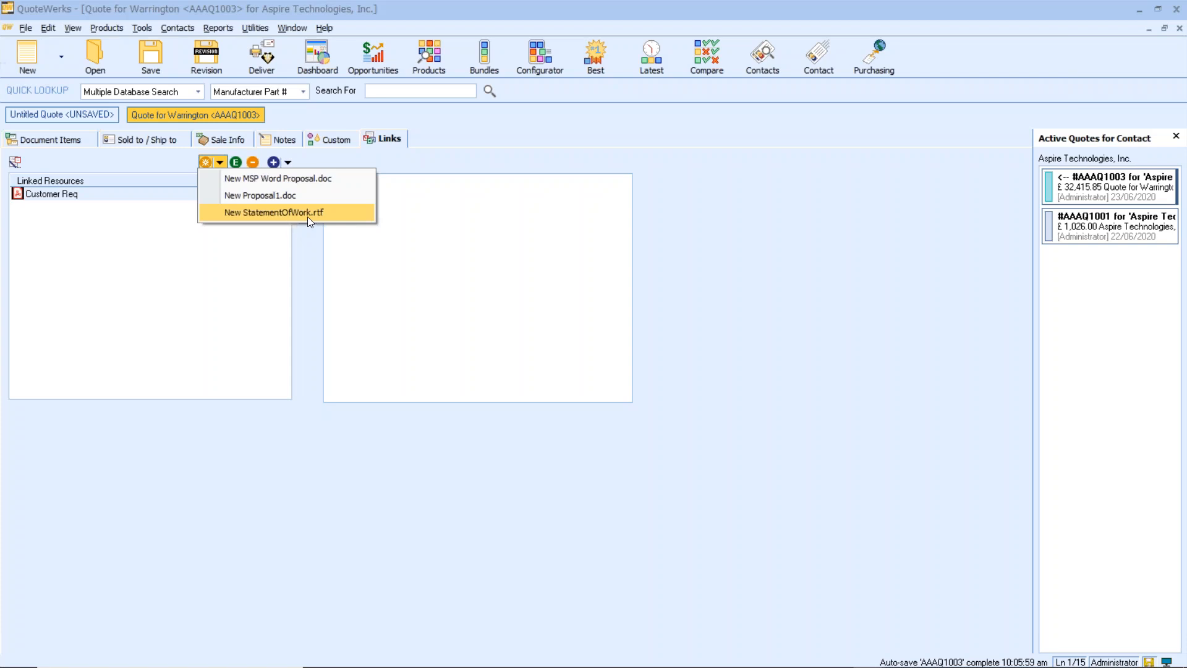
pyautogui.click(307, 217)
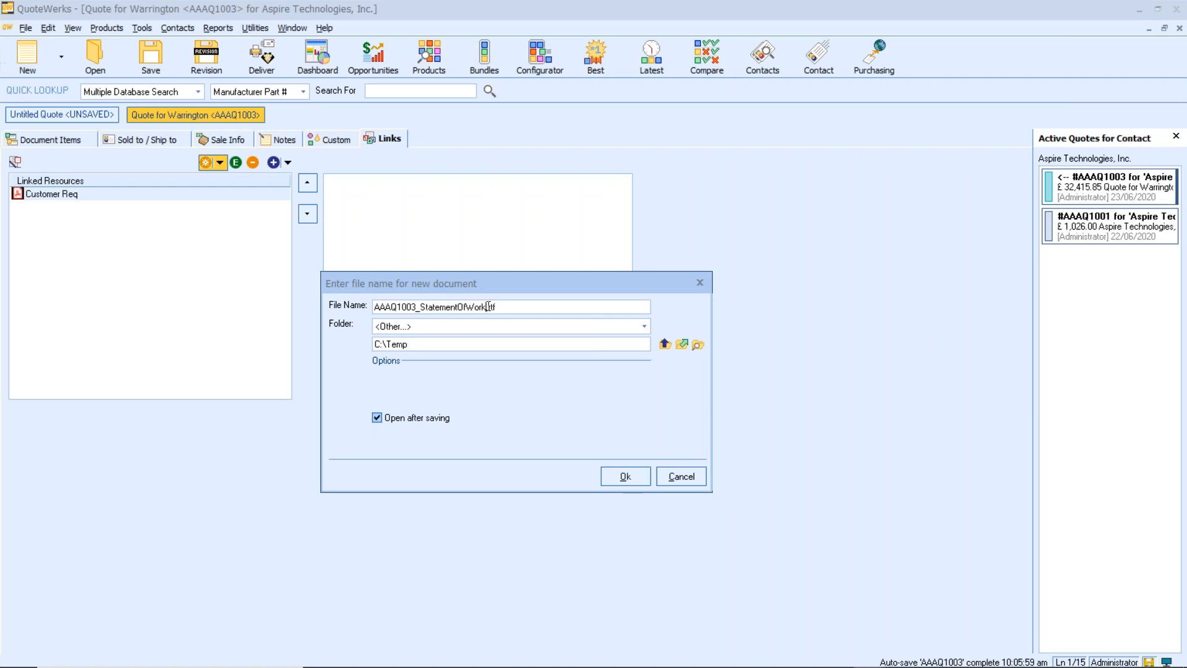
pyautogui.moveTo(488, 306); pyautogui.dragTo(422, 305)
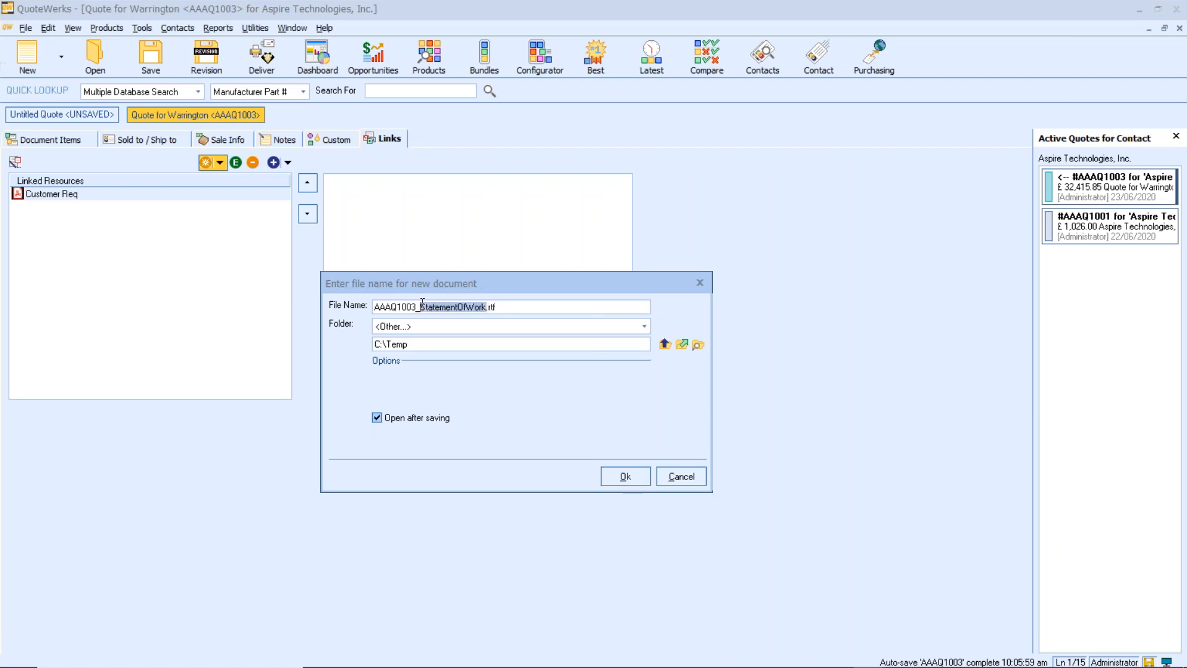
pyautogui.write('tim')
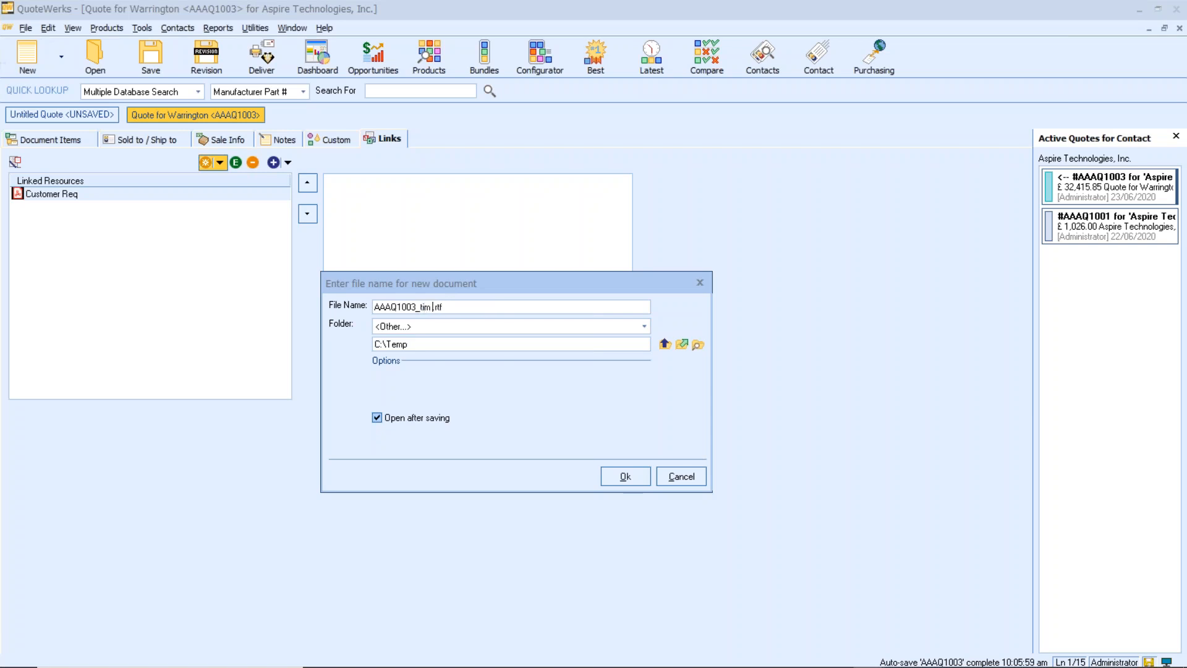
pyautogui.write(' statement')
pyautogui.click(625, 476)
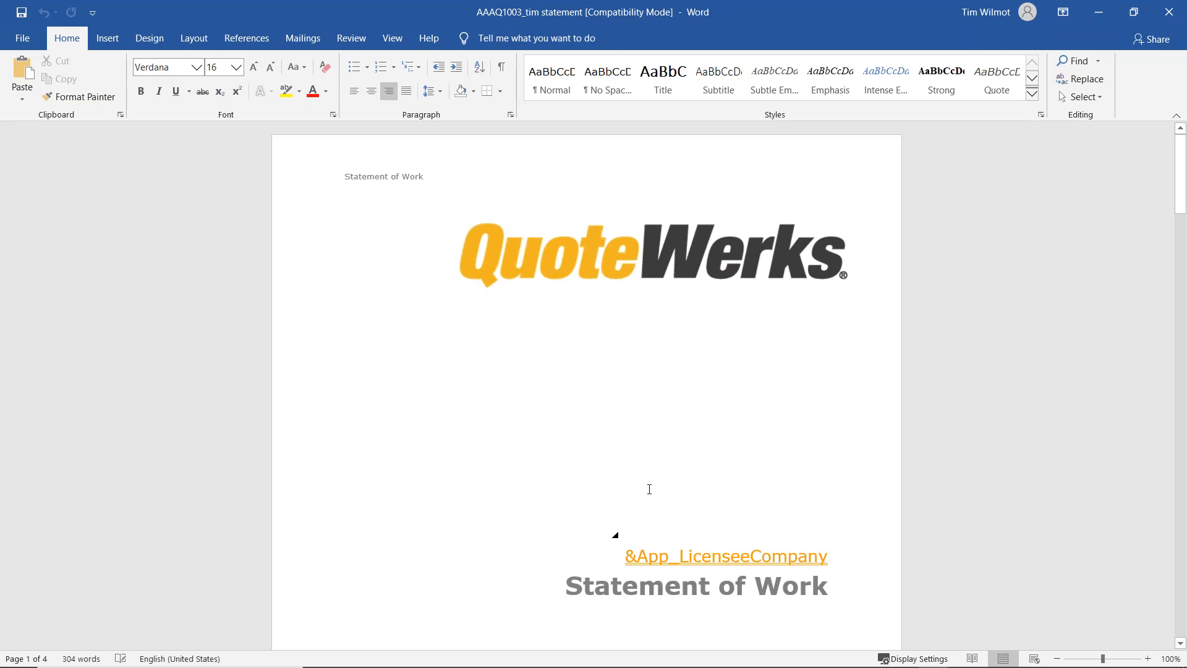
# - Review the merge fields in the new Statement of Work document in Word, and close it
pyautogui.scroll(-1, 649, 489)
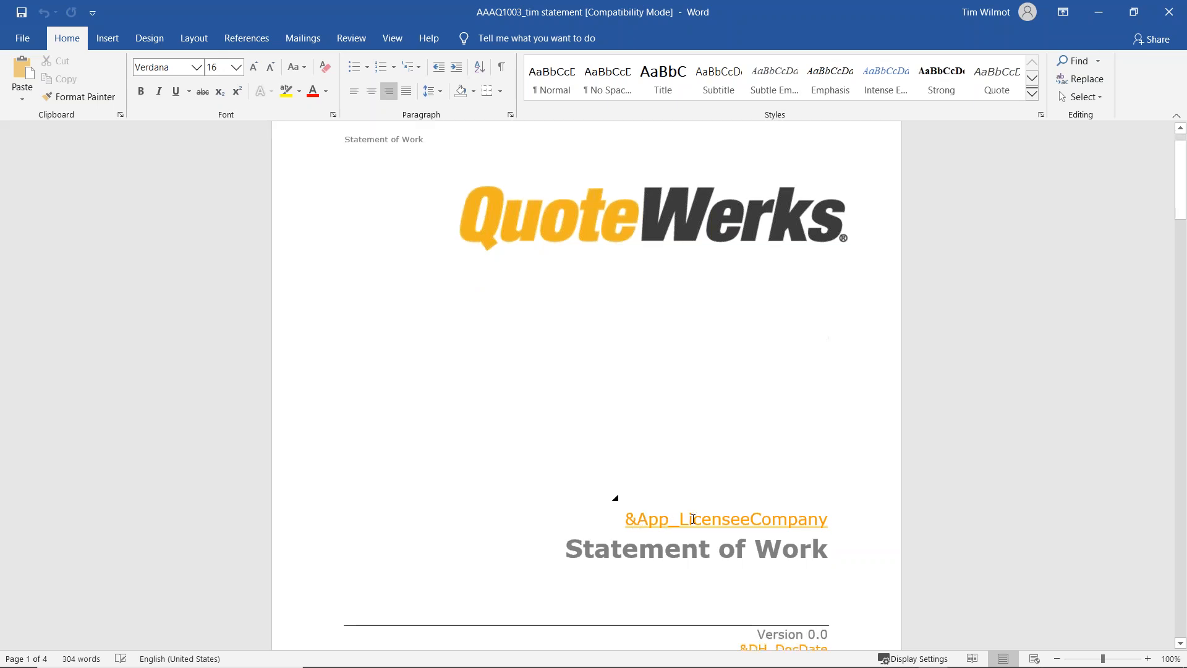
pyautogui.scroll(-5, 692, 518)
pyautogui.scroll(-6, 693, 518)
pyautogui.scroll(-2, 691, 518)
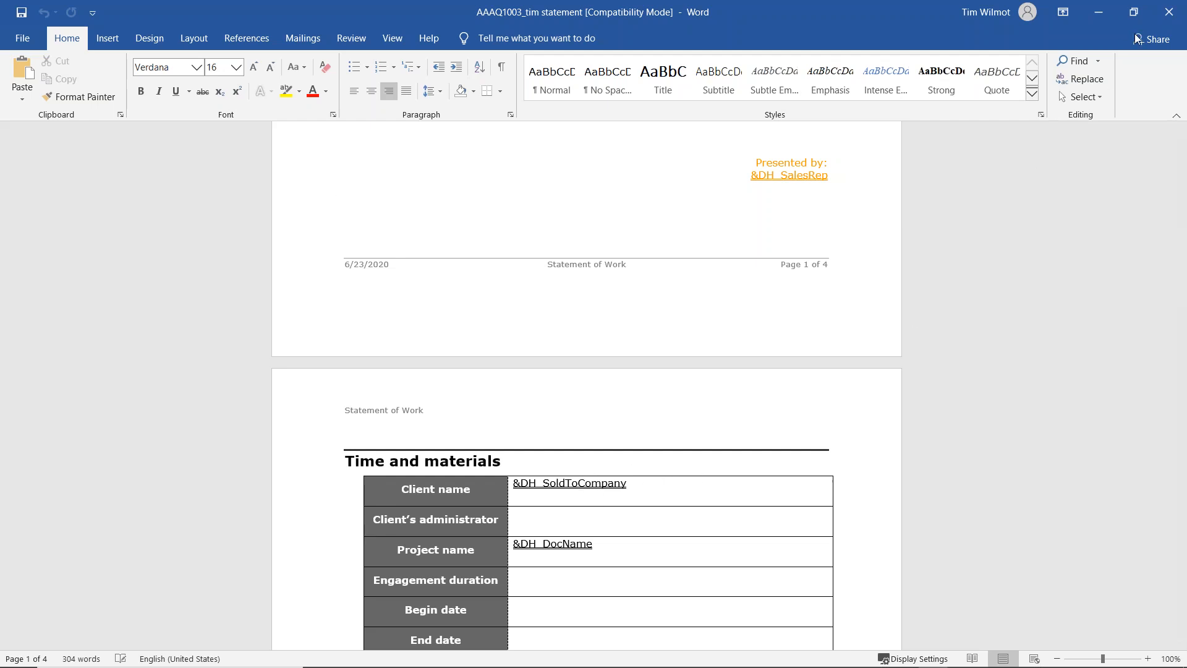
pyautogui.click(1163, 22)
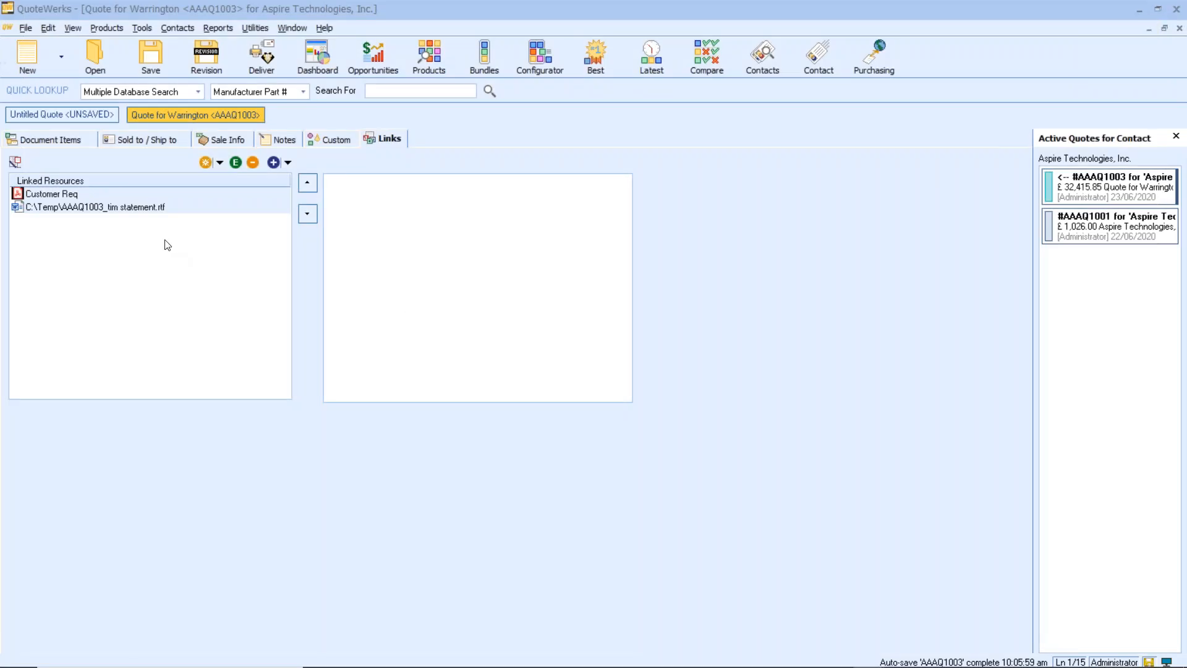
pyautogui.rightClick(173, 208)
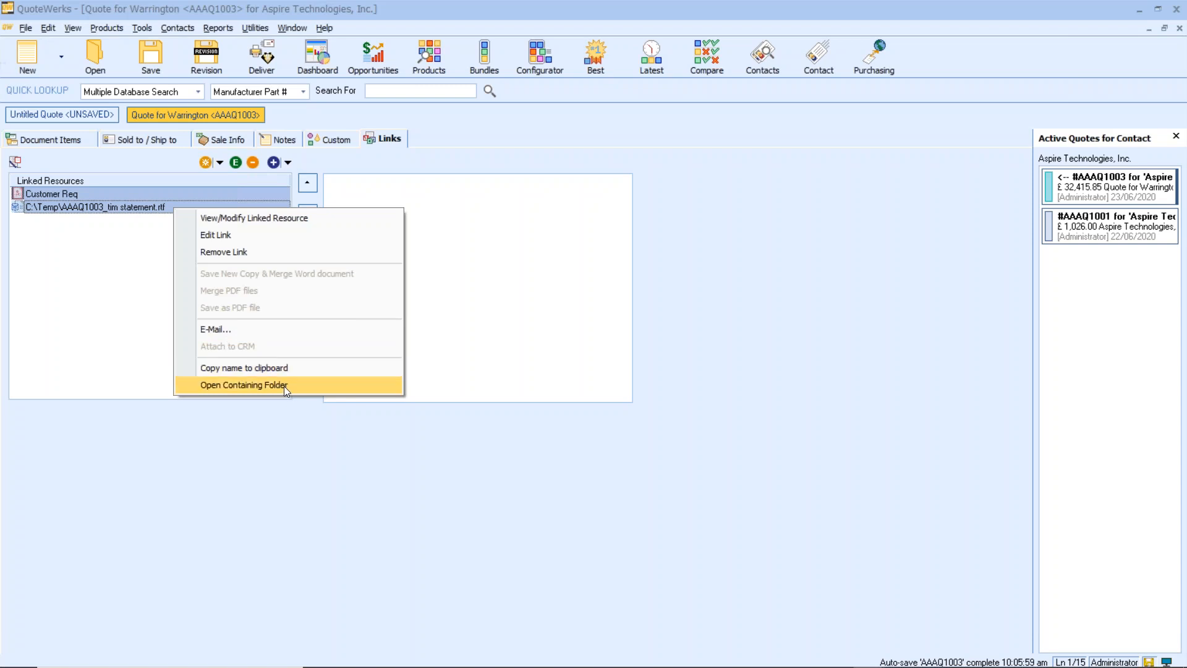
pyautogui.click(130, 333)
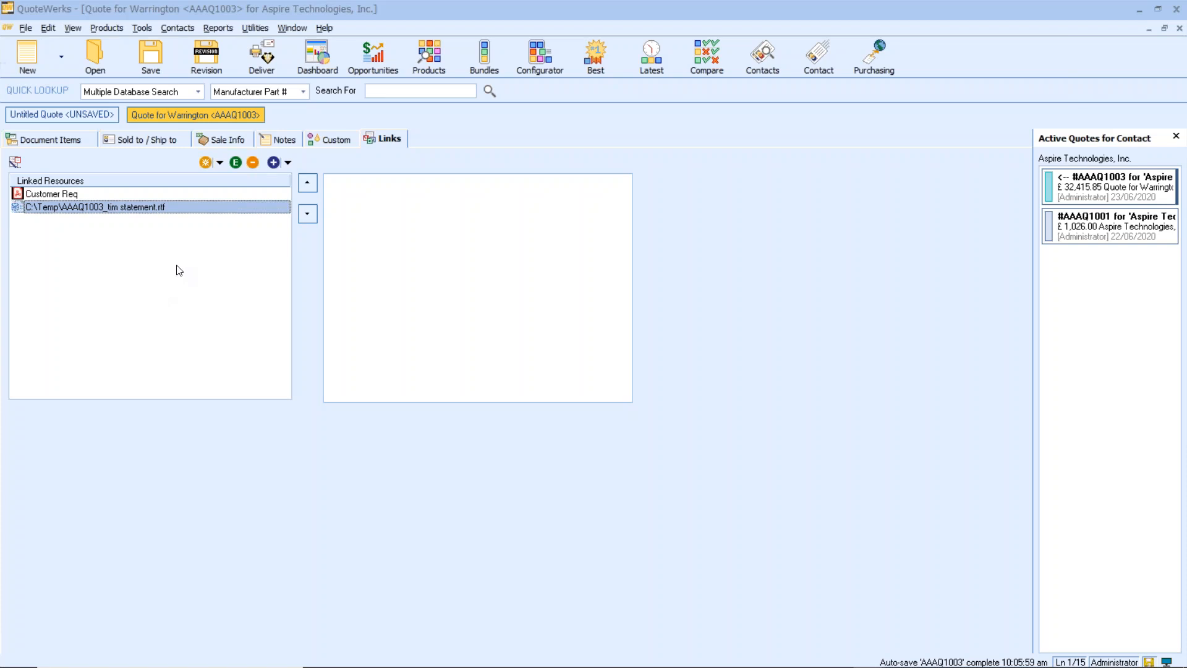
# - Open the delivery options from the quote's document items and include both linked resources, the Customer Req PDF and the statement RTF
pyautogui.click(62, 140)
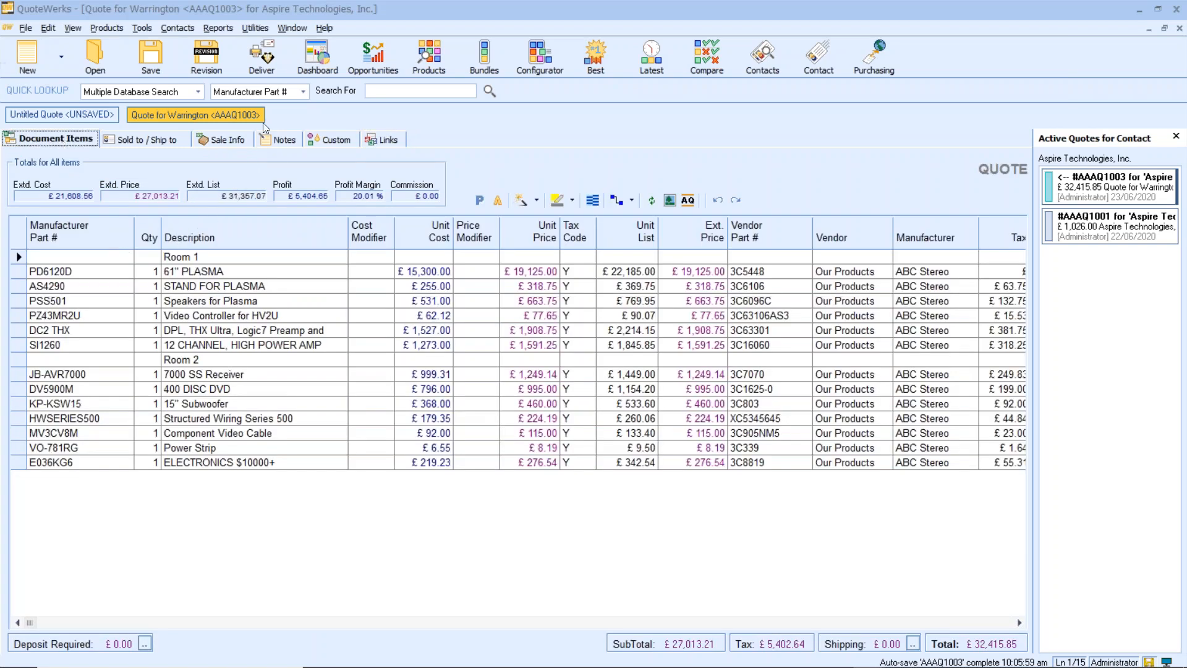
pyautogui.click(276, 62)
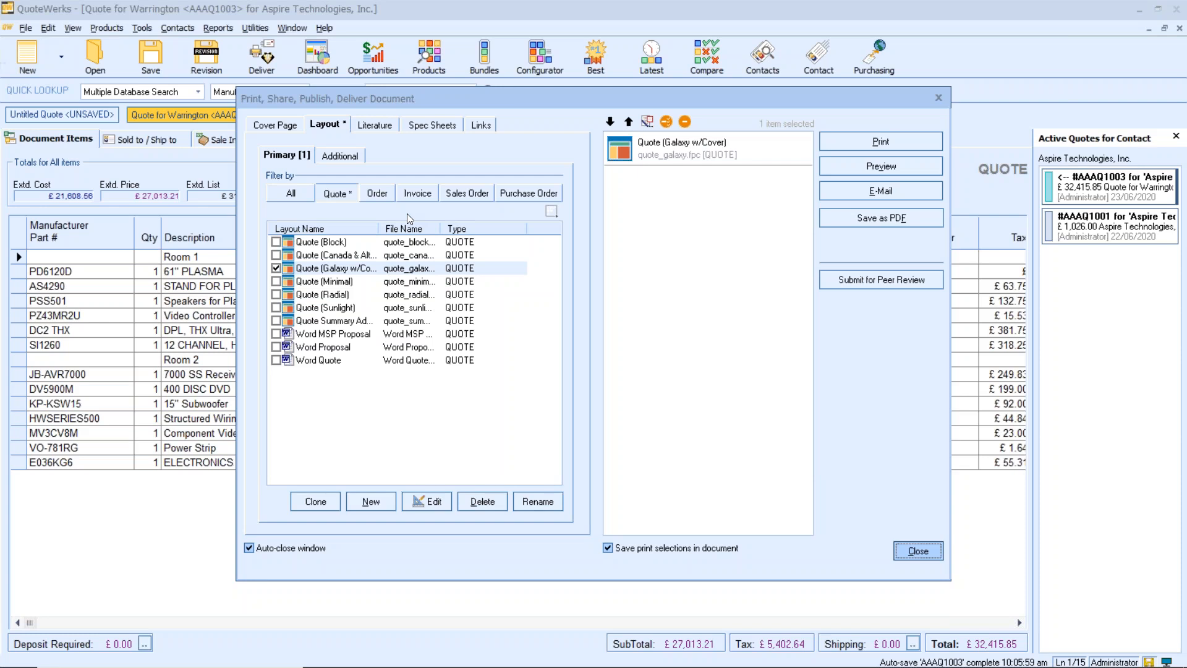
pyautogui.click(481, 126)
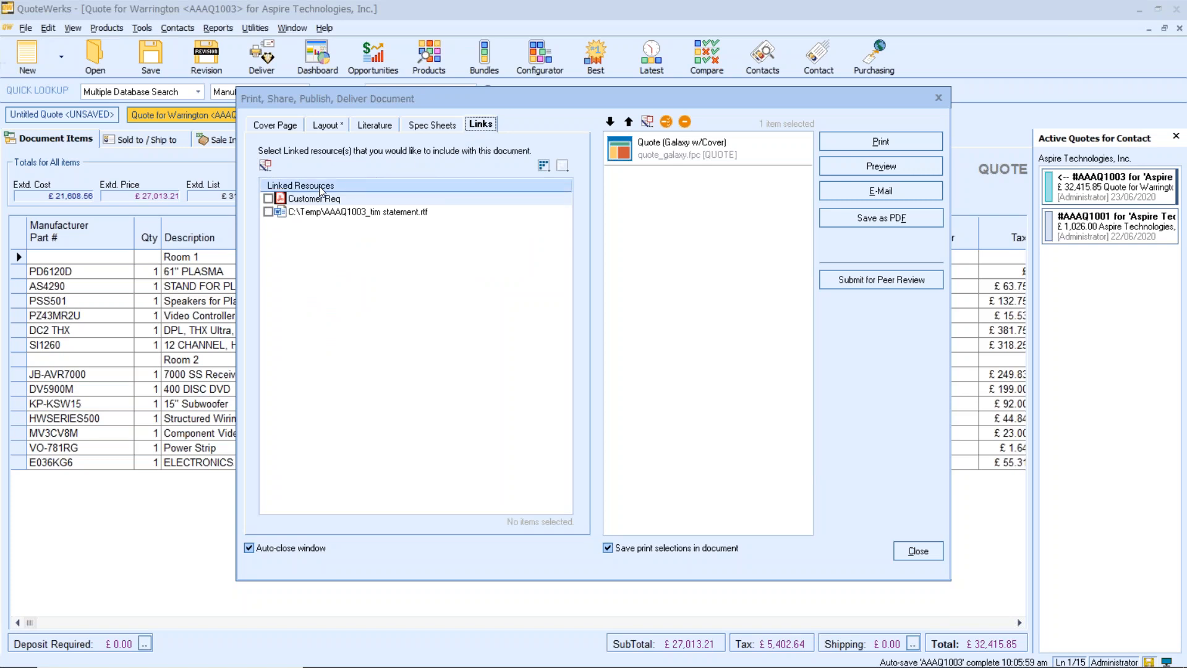
pyautogui.click(269, 199)
pyautogui.click(268, 212)
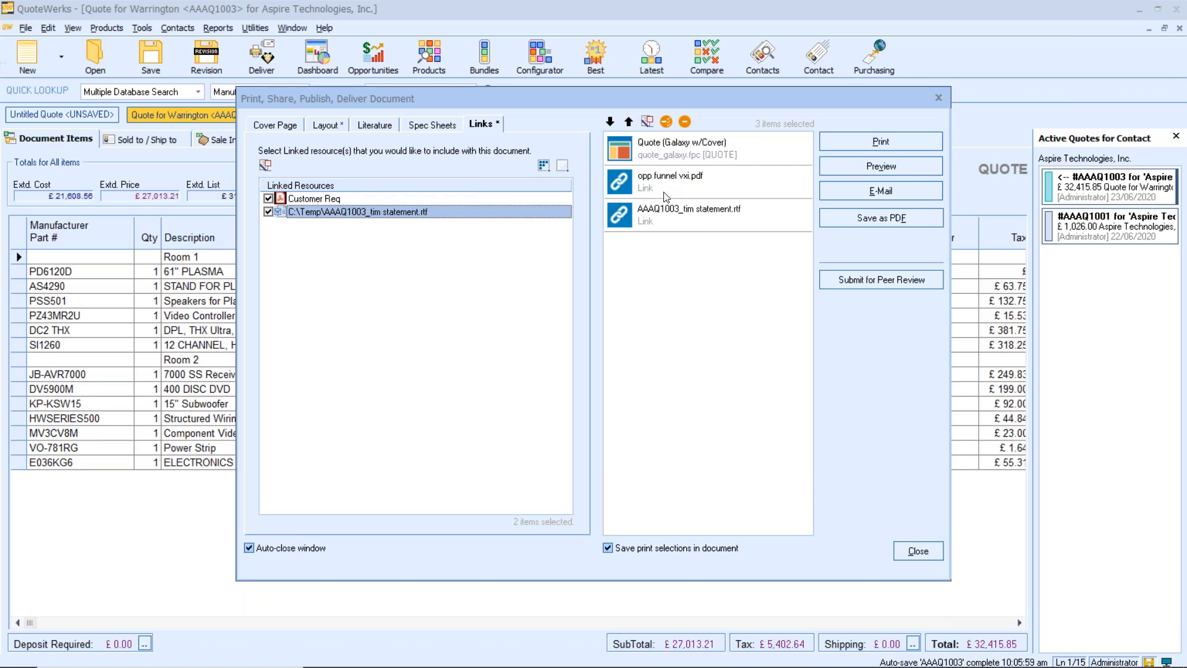
# - Preview the combined quote output, check the opportunity funnel, Statement of Work and quote total pages, and close the preview
pyautogui.click(884, 167)
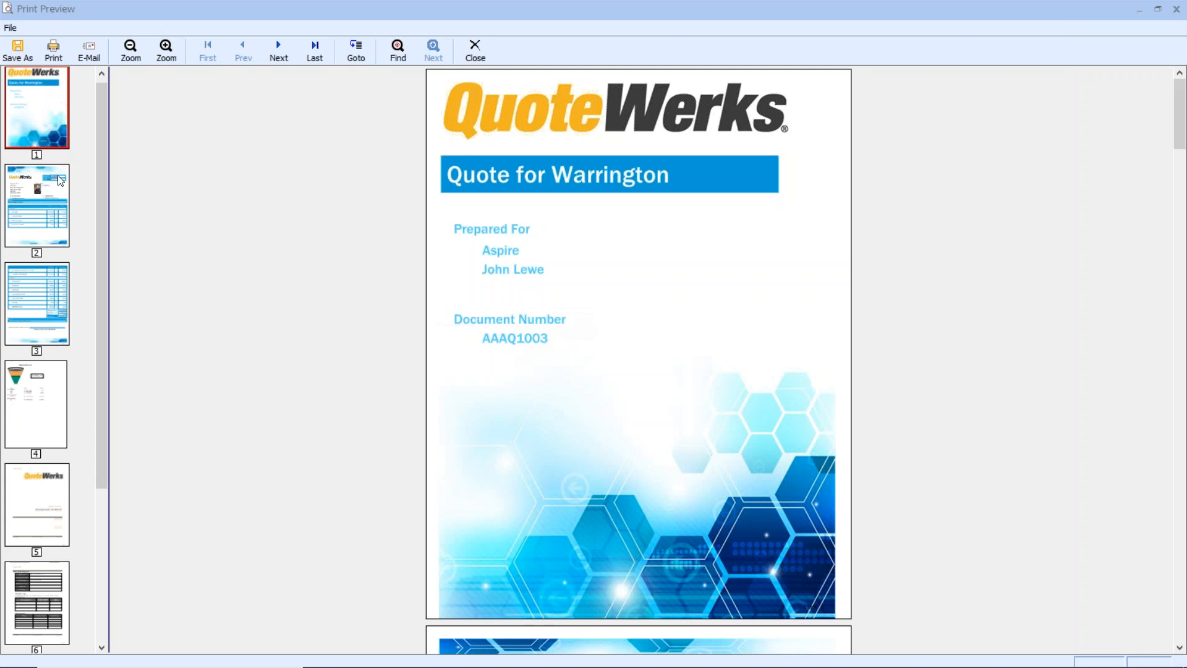
pyautogui.click(57, 382)
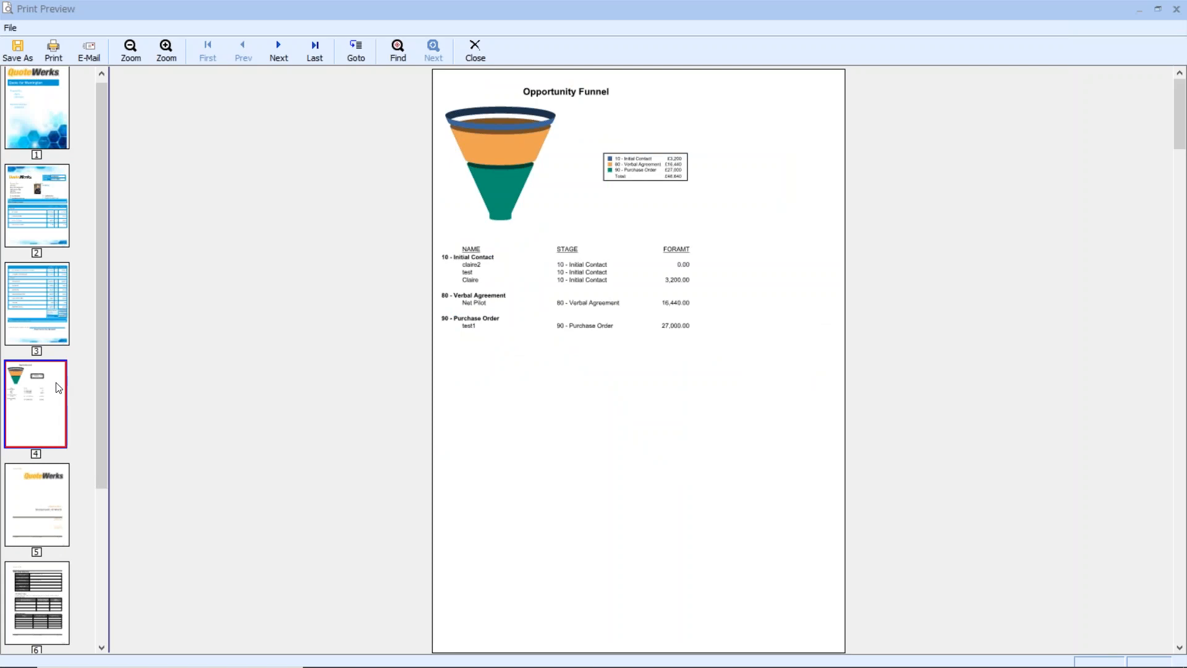
pyautogui.click(50, 486)
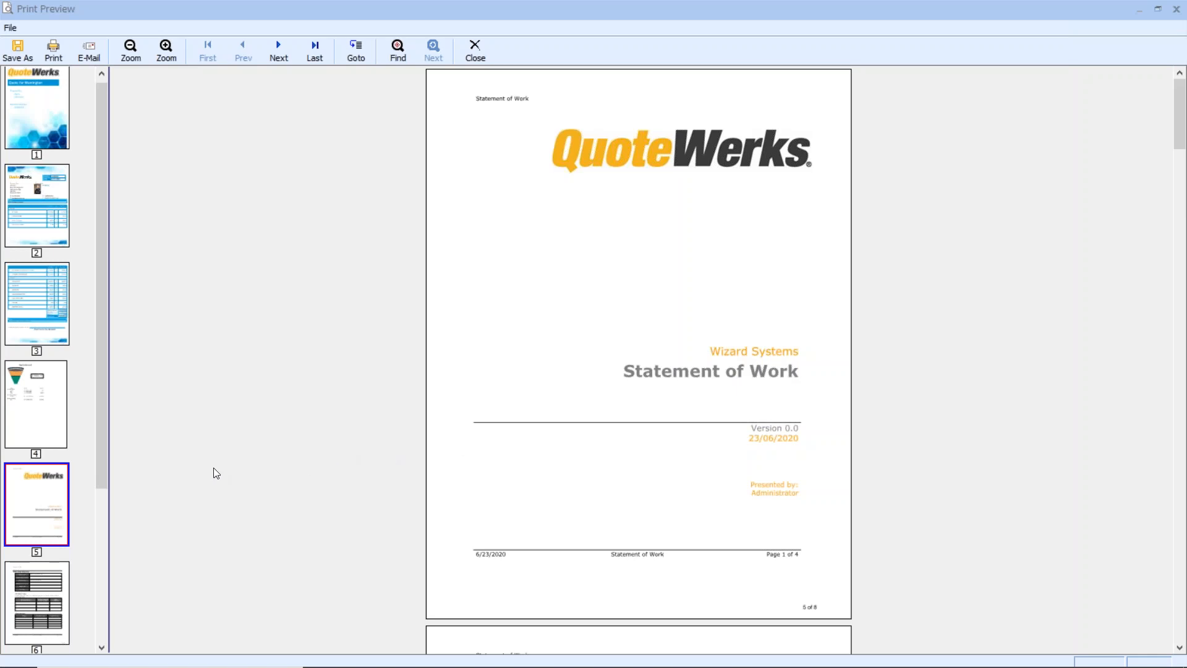
pyautogui.click(48, 584)
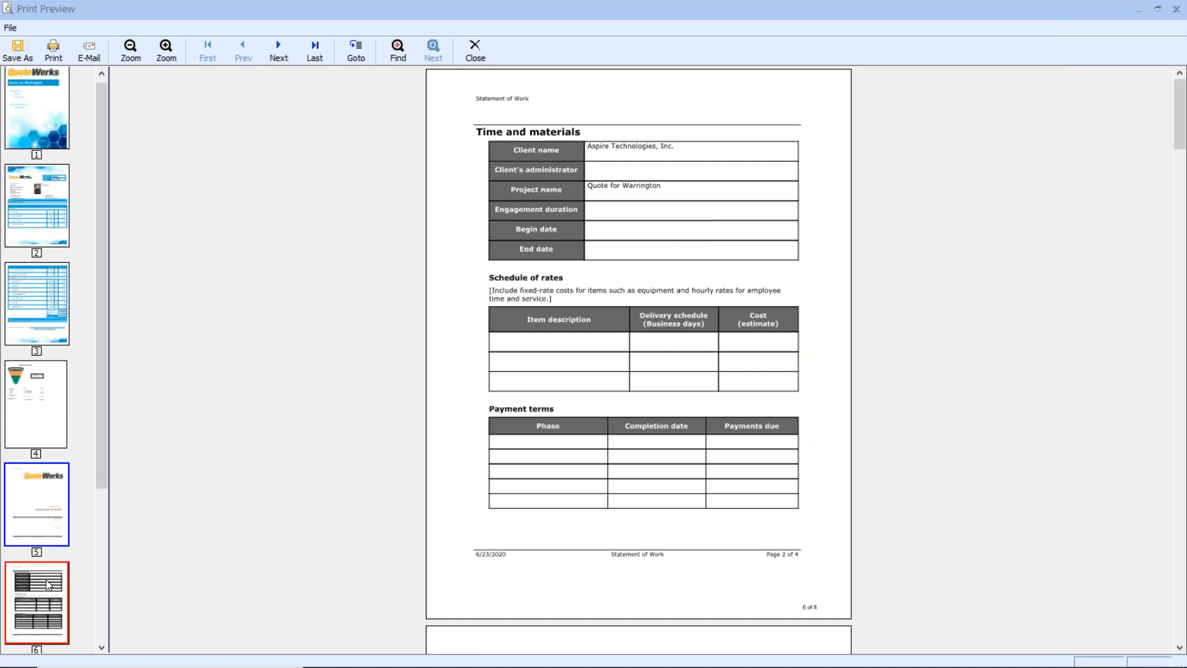
pyautogui.click(64, 332)
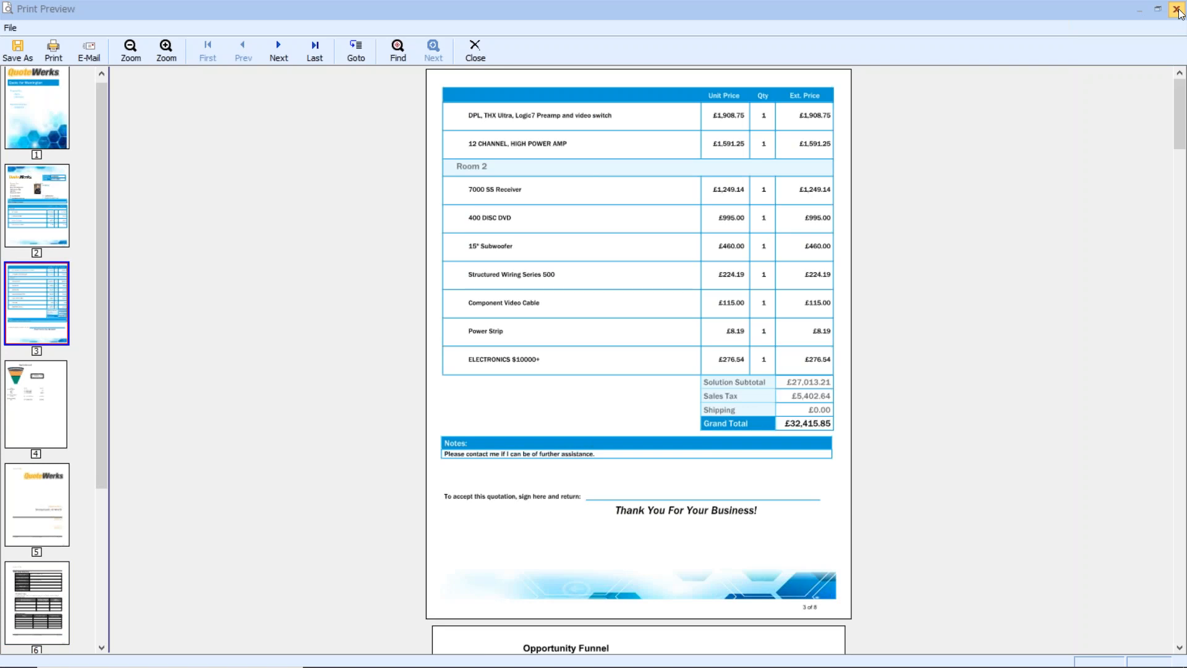
pyautogui.click(477, 47)
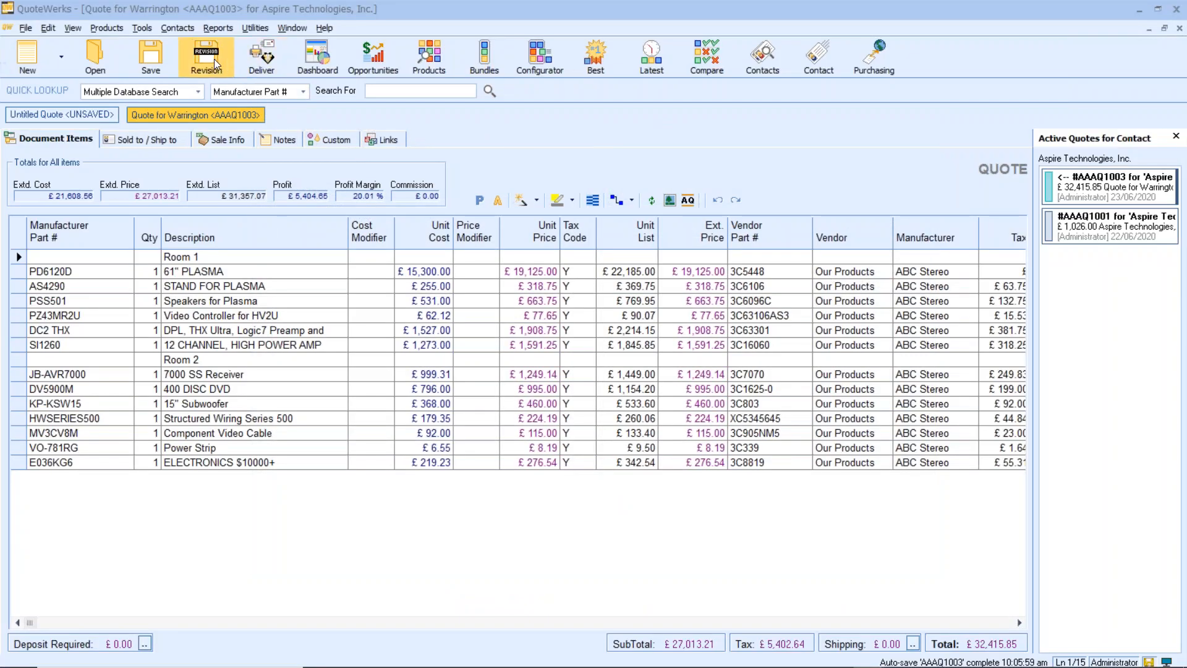
# - Examine the print order of linked resources and other elements in the print options, and leave without saving
pyautogui.click(139, 28)
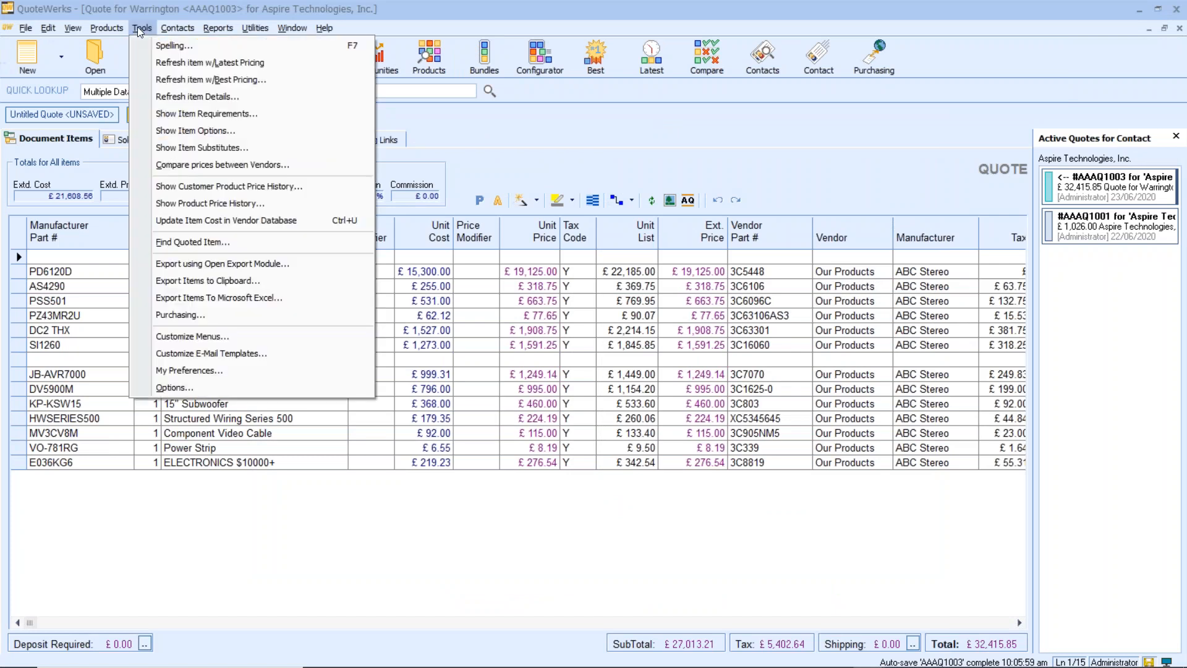
pyautogui.click(192, 386)
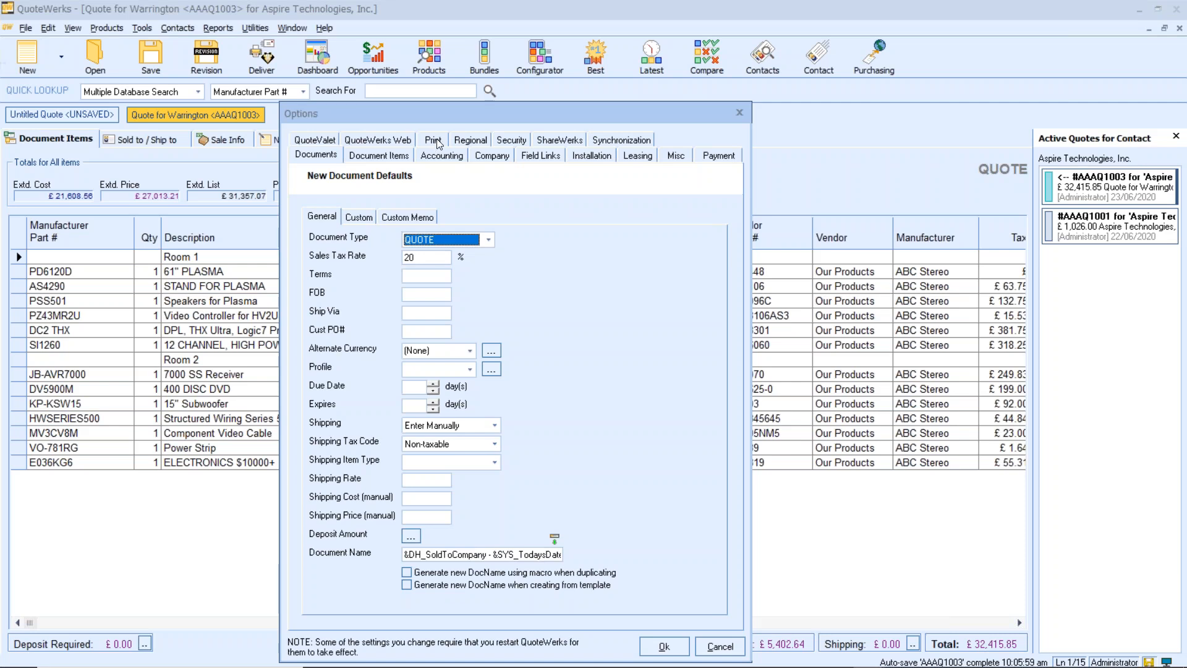
pyautogui.click(438, 144)
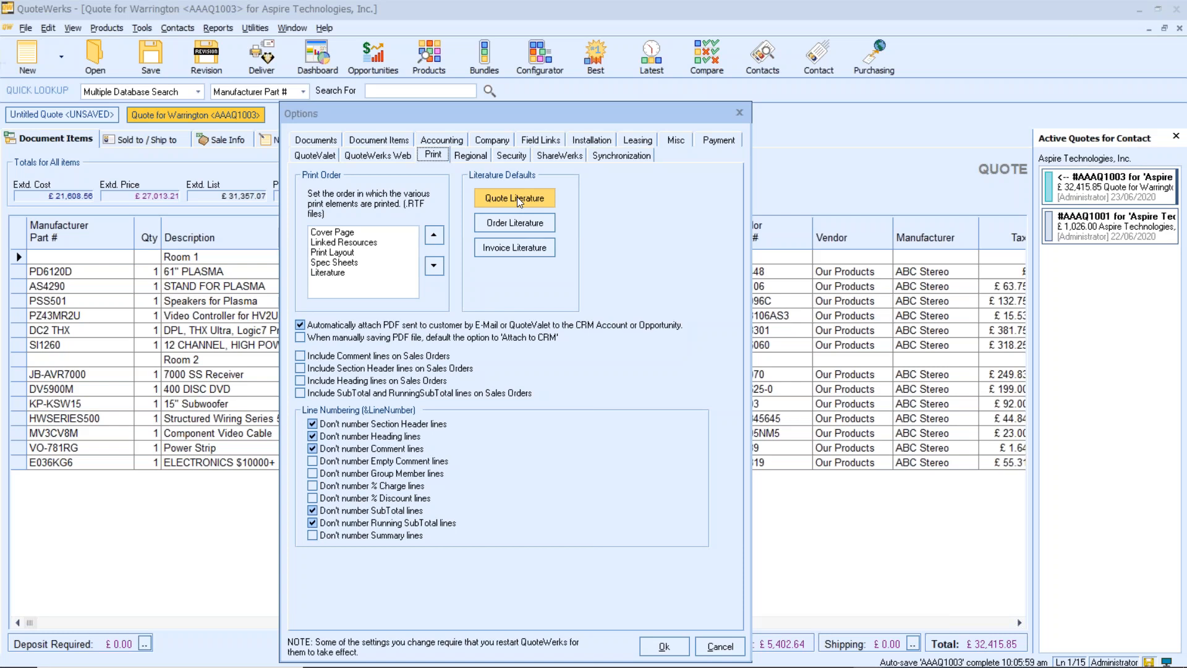
pyautogui.click(720, 644)
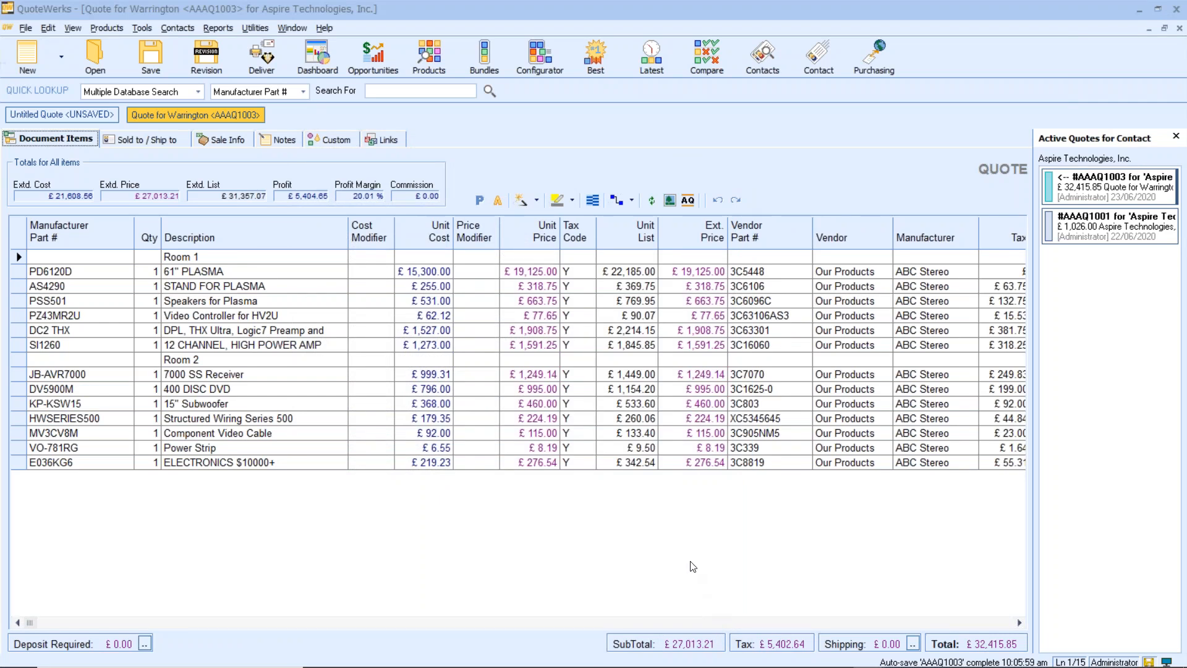